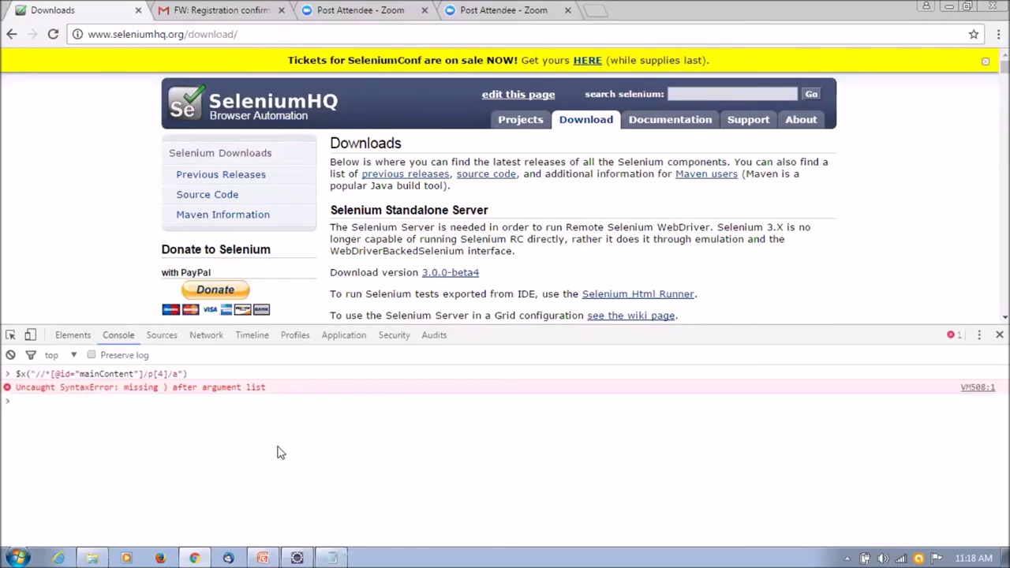
key("Up")
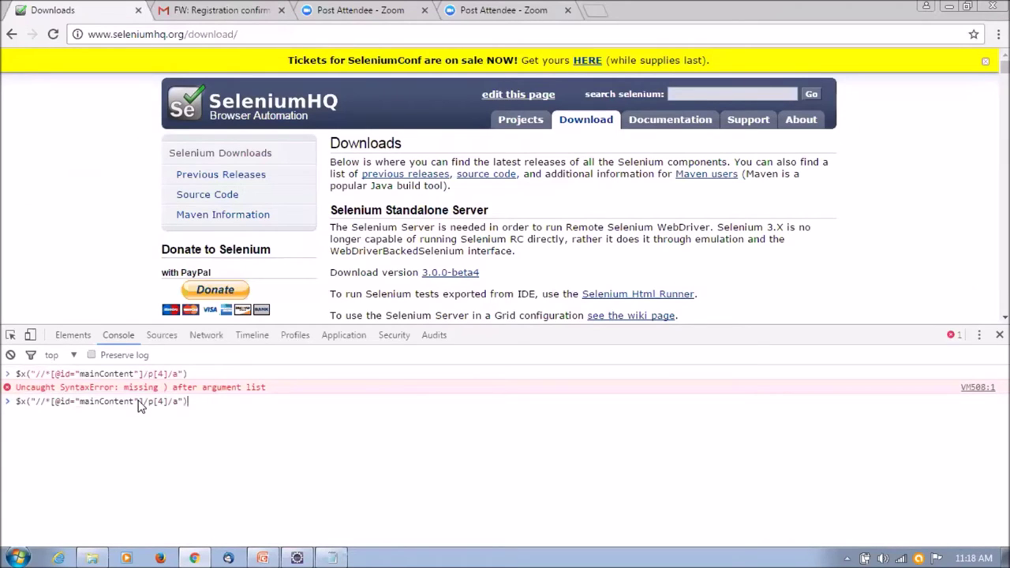
left_click(138, 401)
key("BackSpace")
type("'")
left_click(81, 402)
key("BackSpace")
type("'")
key("End")
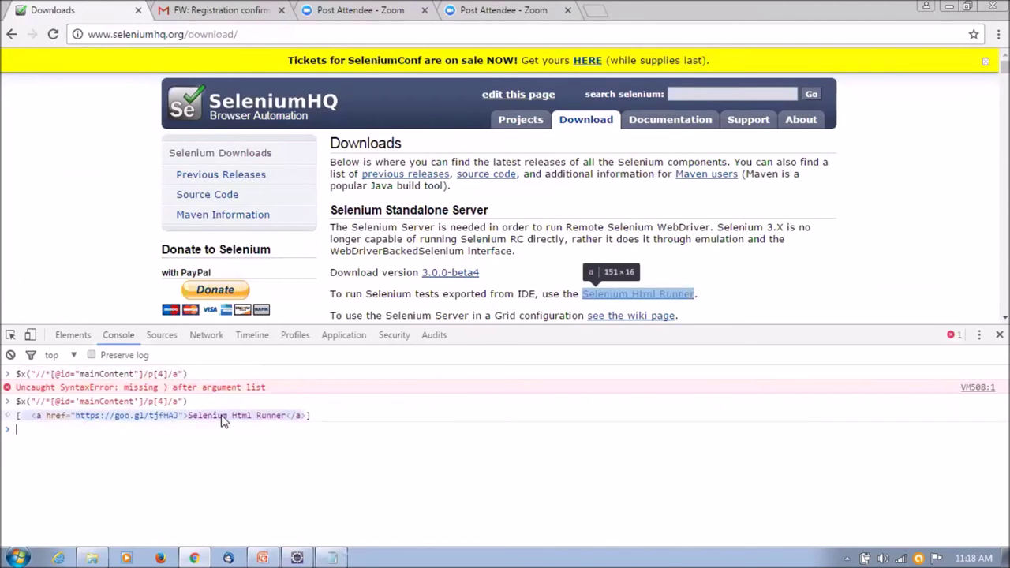
left_click(72, 335)
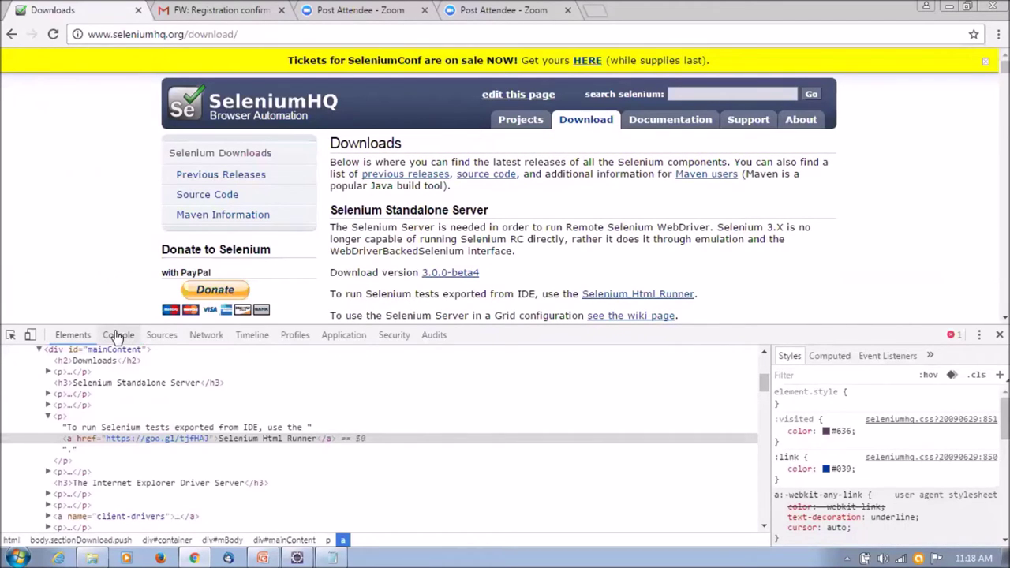
left_click(117, 337)
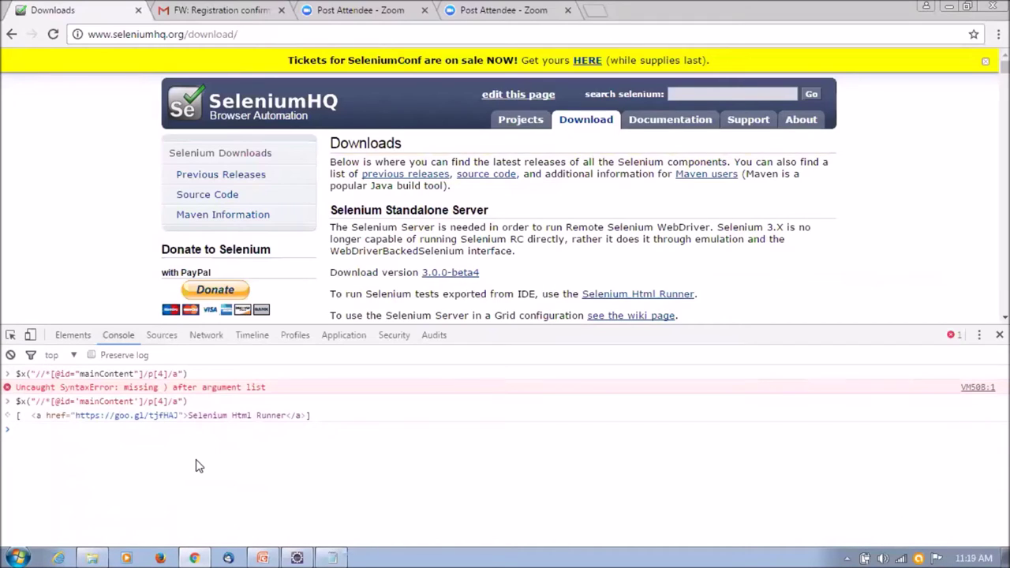
key("Up")
key("Left")
key("Left")
key("Left")
key("Left")
key("BackSpace")
key("BackSpace")
key("BackSpace")
key("BackSpace")
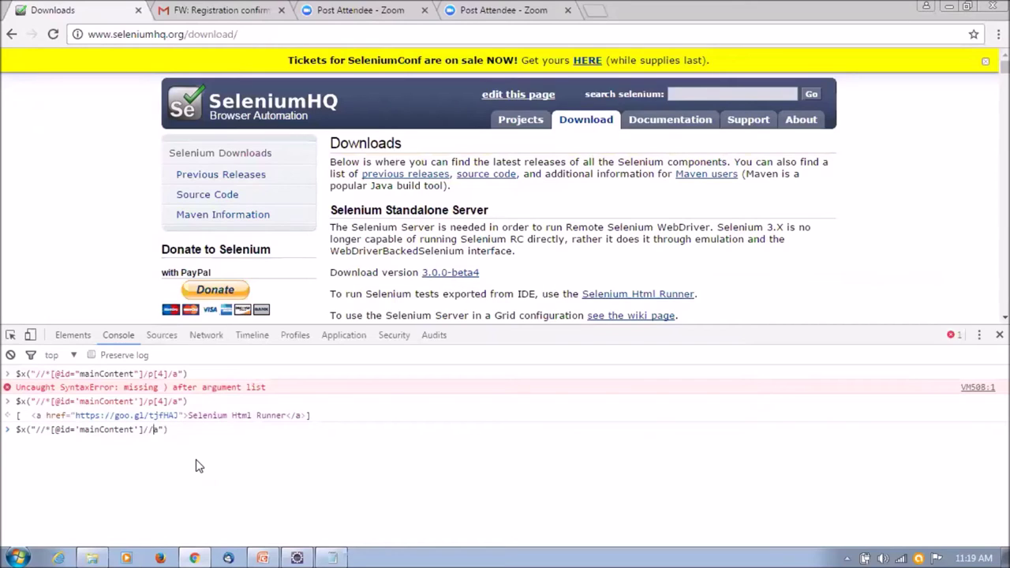
Add the condition [contains(text(),'Selenium Html Runner')] to the a element in the XPath query and run it
key("Right")
type("[@id='mainContent']//a[contains(text(),'Selenium Ht")
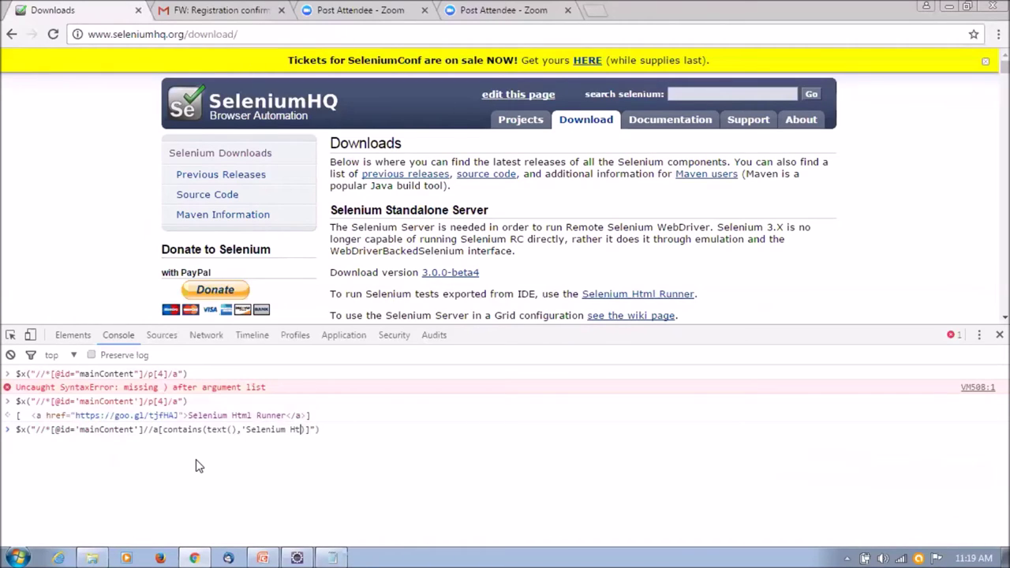
type("ml Runner')")
key("Return")
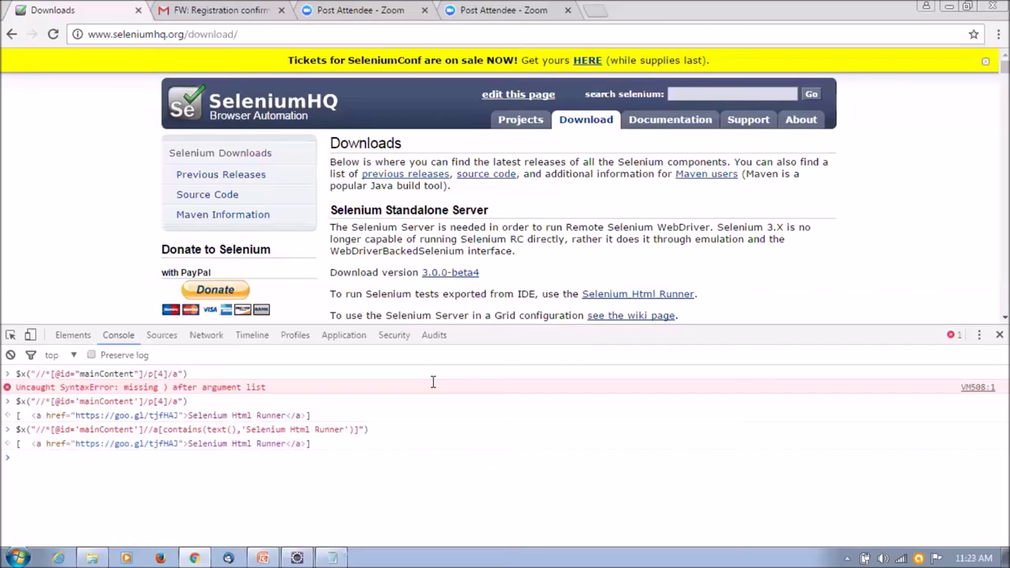
Switch to Eclipse and search the Eclipse Marketplace for testng, closing the marketplace without installing anything
left_click(306, 552)
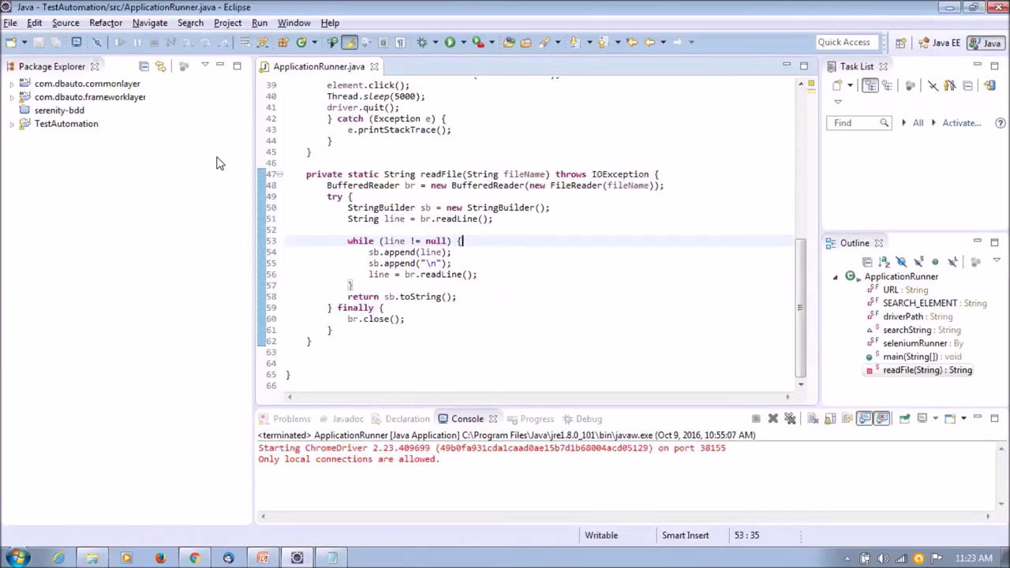
left_click(330, 26)
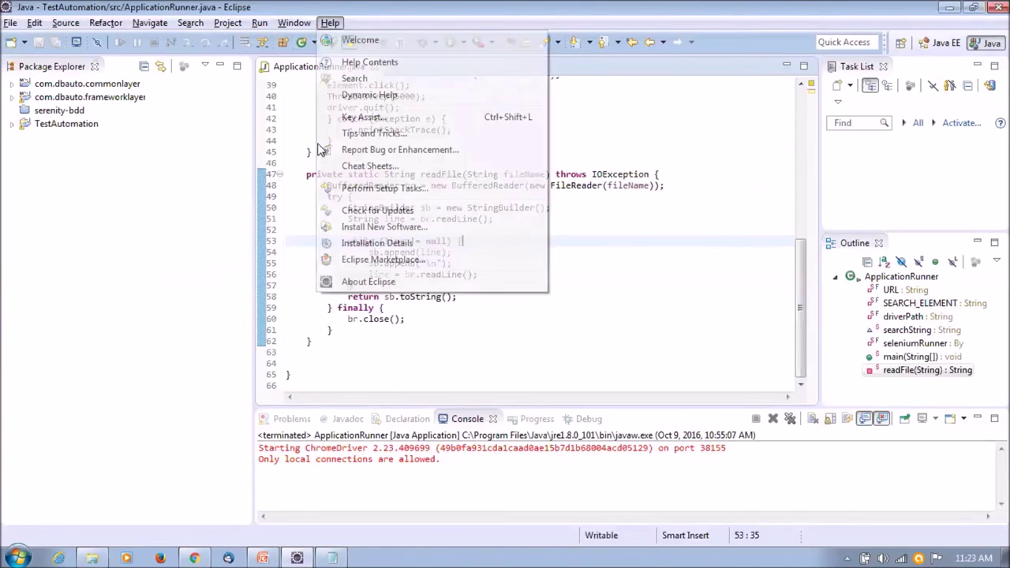
left_click(368, 258)
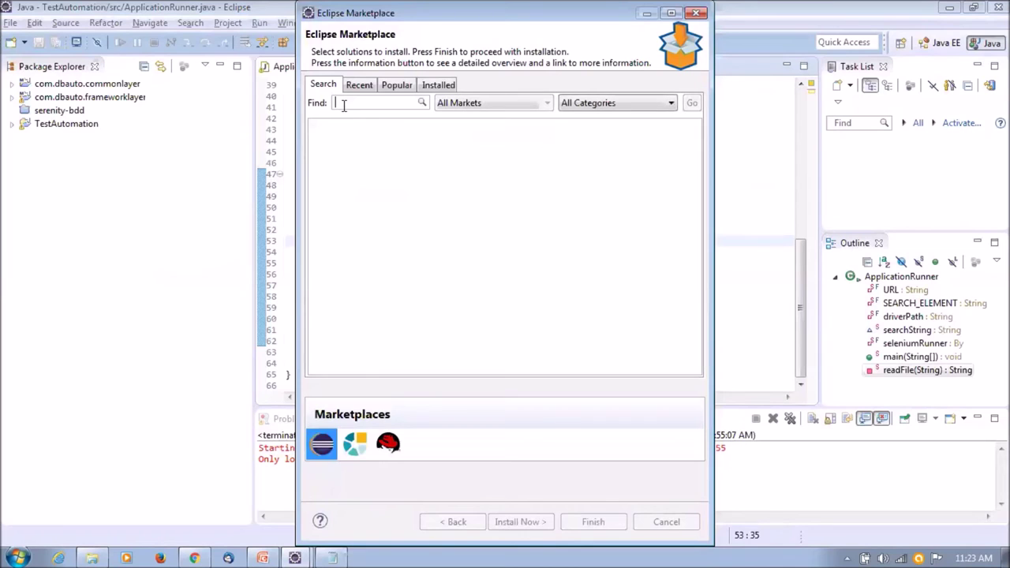
type("test")
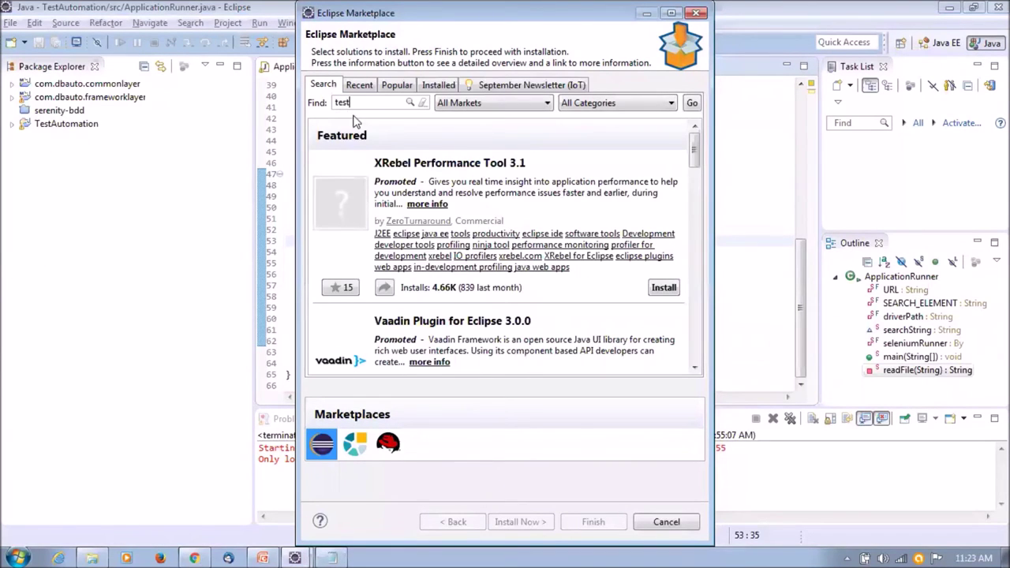
type("ng")
key("Return")
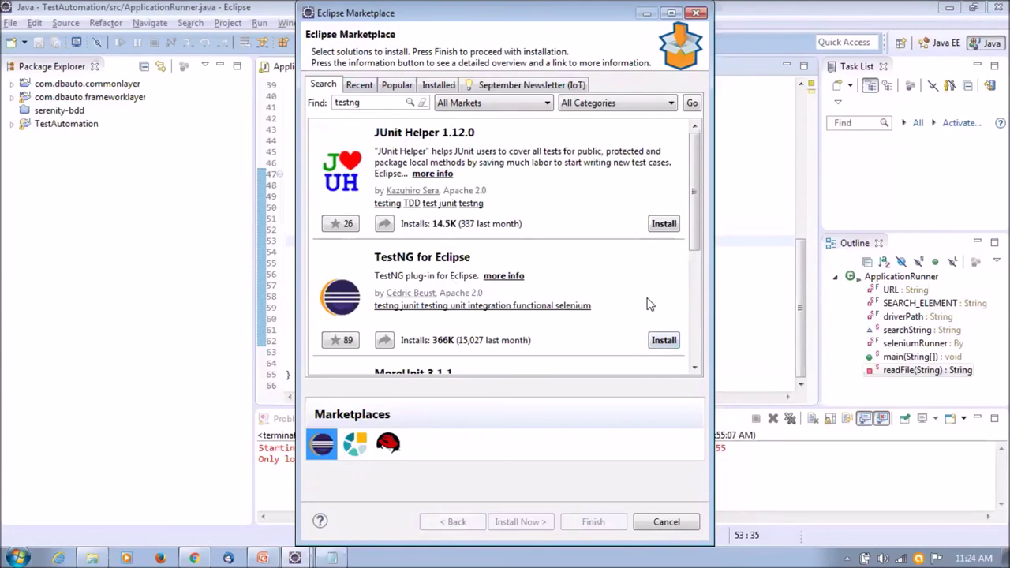
left_click(697, 12)
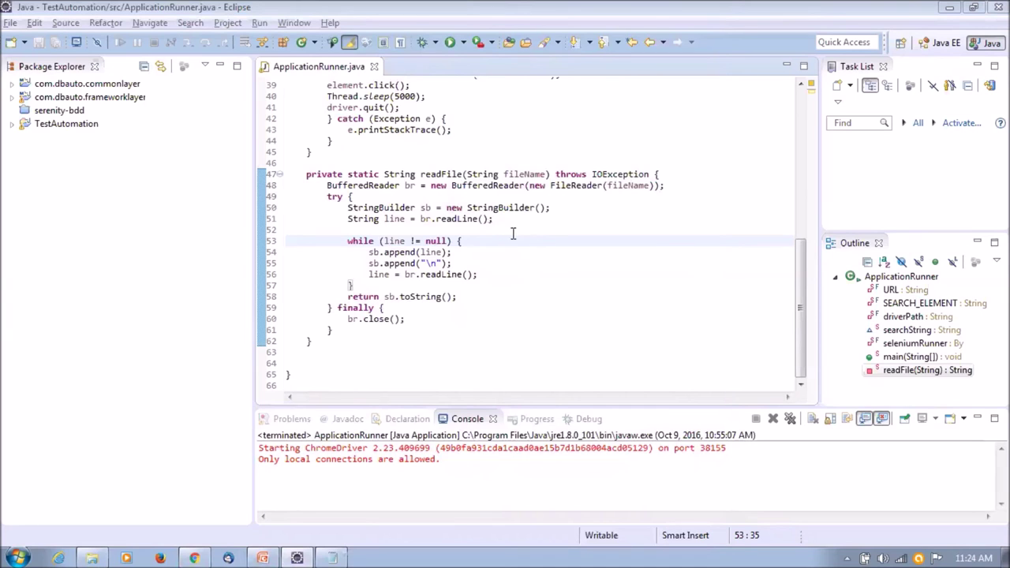
Switch to Windows Explorer, open the selenium-java-3.0.0-beta2 folder on drive D and select selenium-server-standalone-3.0.0-beta2.jar
left_click(92, 556)
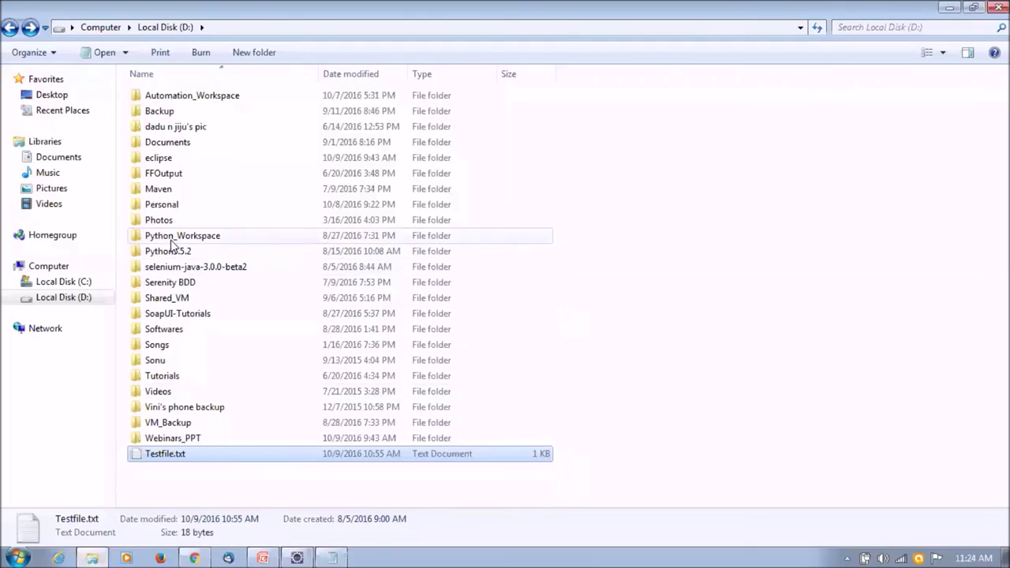
double_click(176, 269)
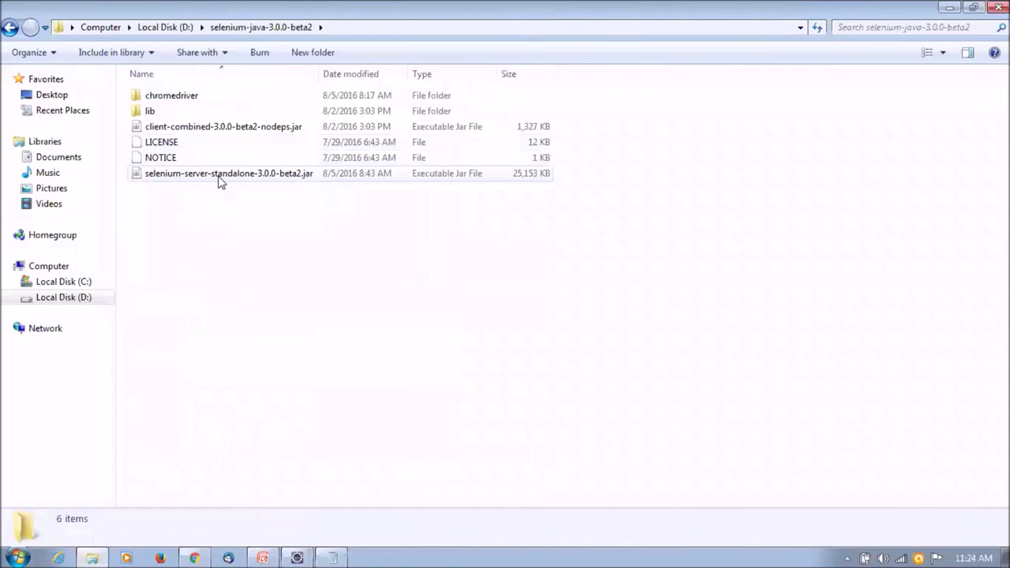
left_click(218, 176)
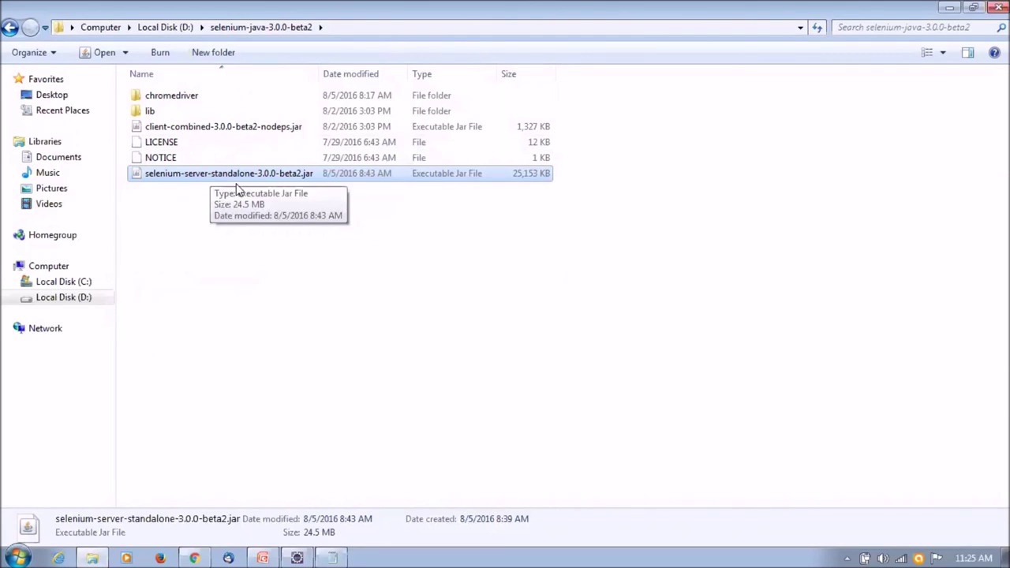
left_click(243, 280)
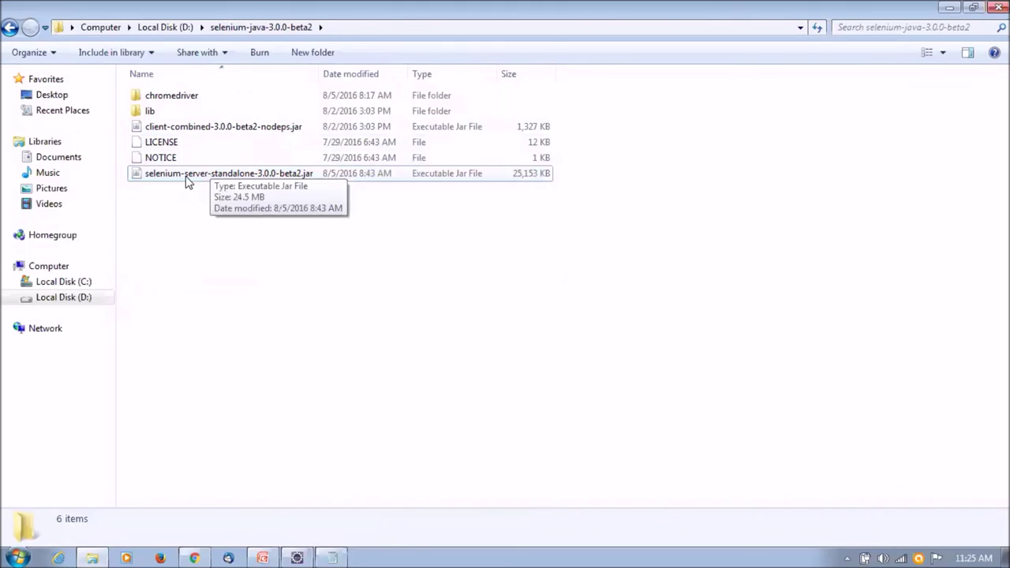
left_click(258, 177)
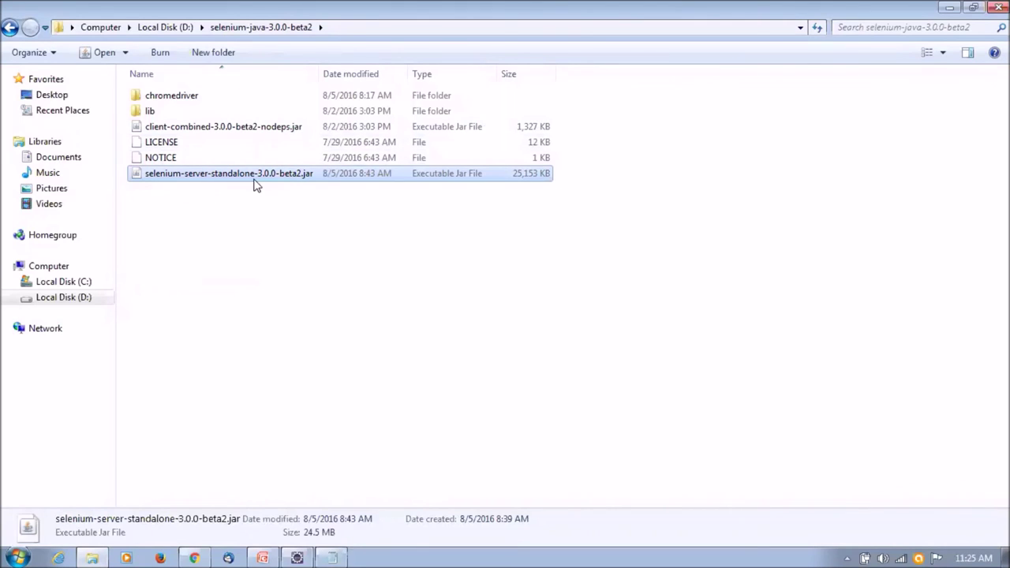